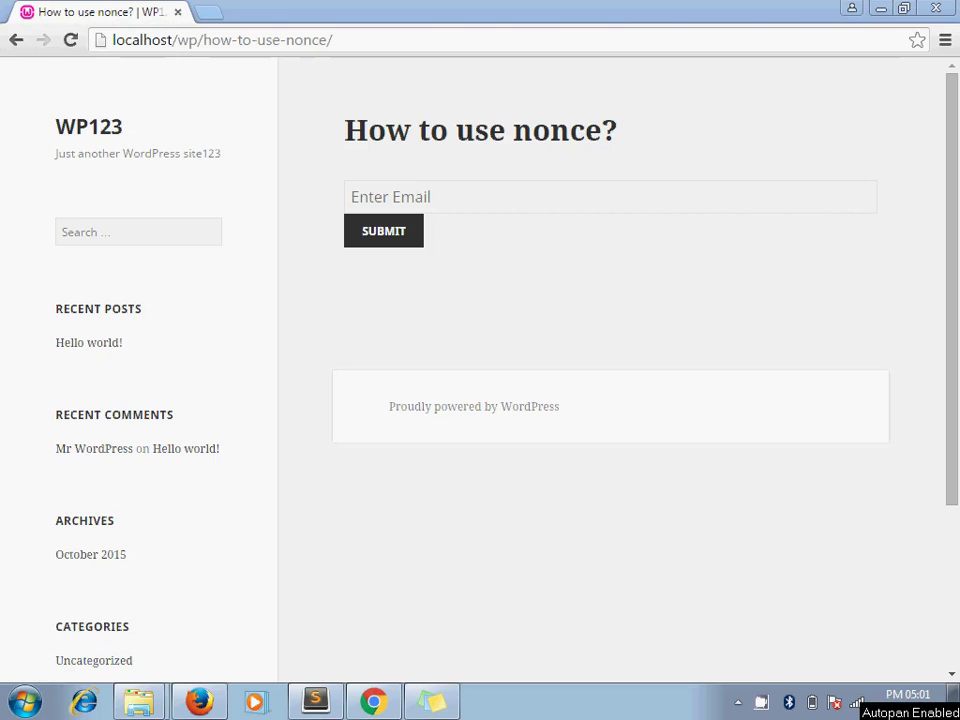
Start a hidden-type input tag on the empty line inside the form.
click(296, 287)
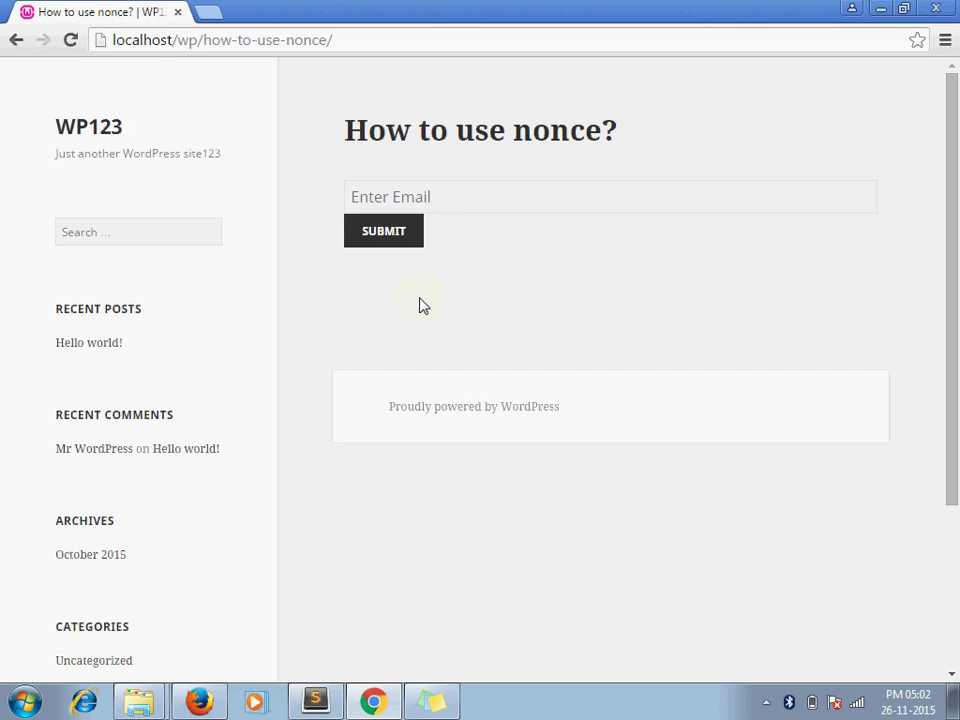
key(alt+Tab)
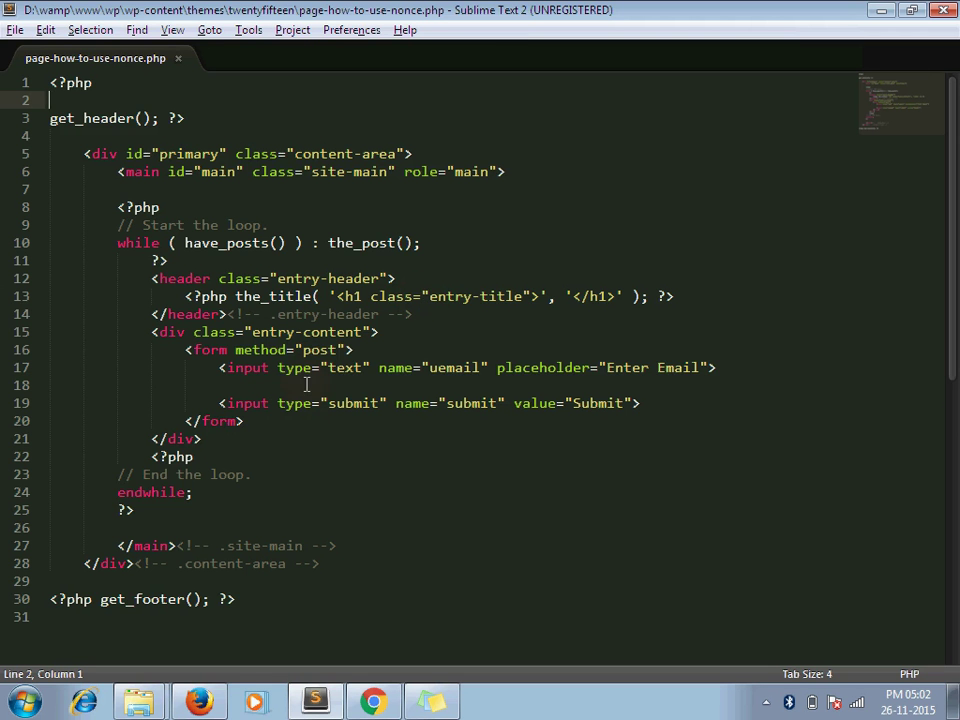
click(285, 386)
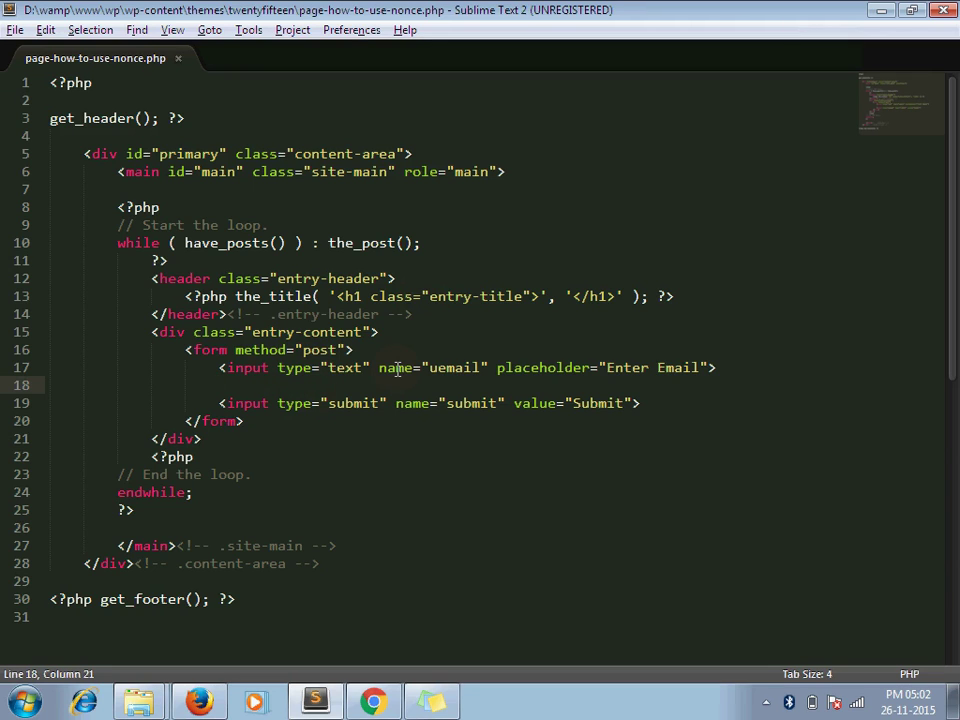
text(<in)
key(Return)
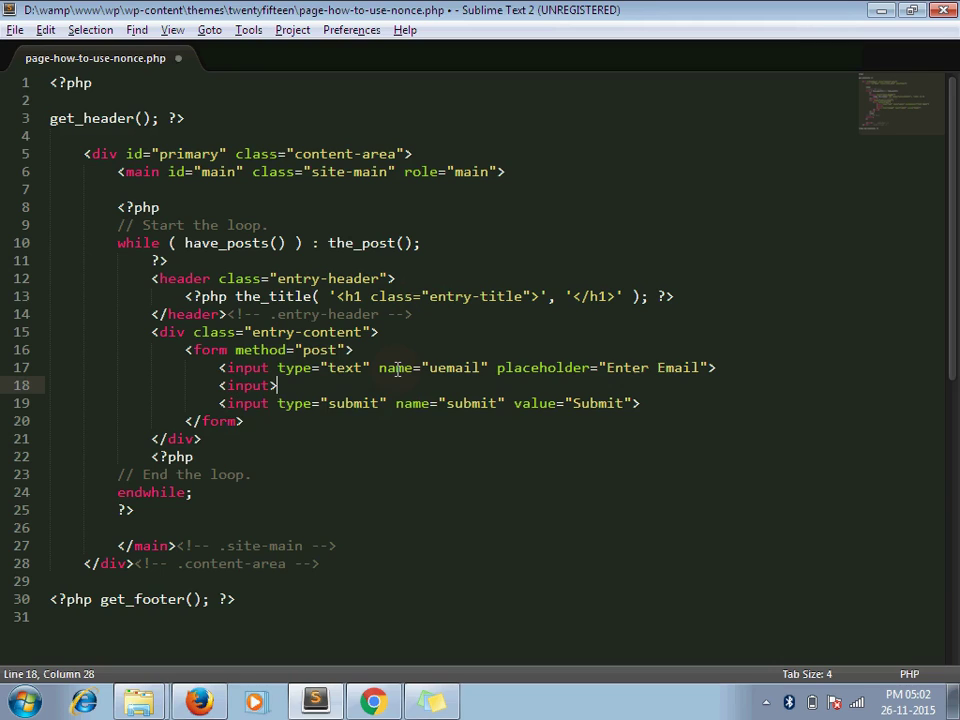
text(type="hd)
key(BackSpace)
text(idden)
key(Right)
Name the input _nonce, set its value to echo wp_create_none('submit-user'), and save.
text(name="_nonce)
key(Right)
text(value="php)
key(Tab)
text(echo wp_creat)
key(BackSpace)
text(ate_none(')
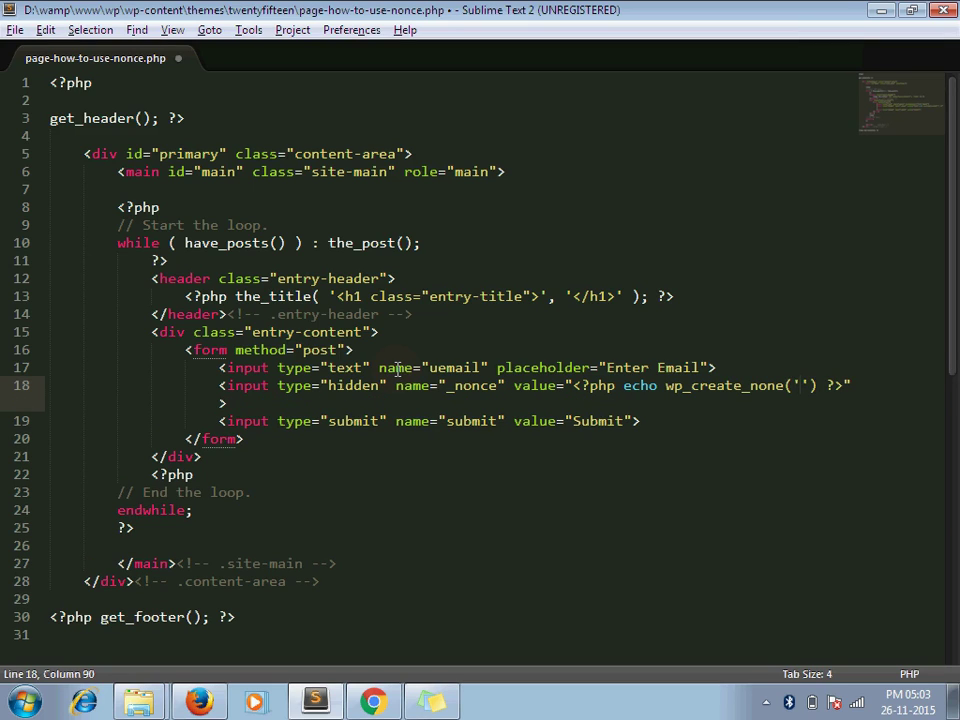
text(sub)
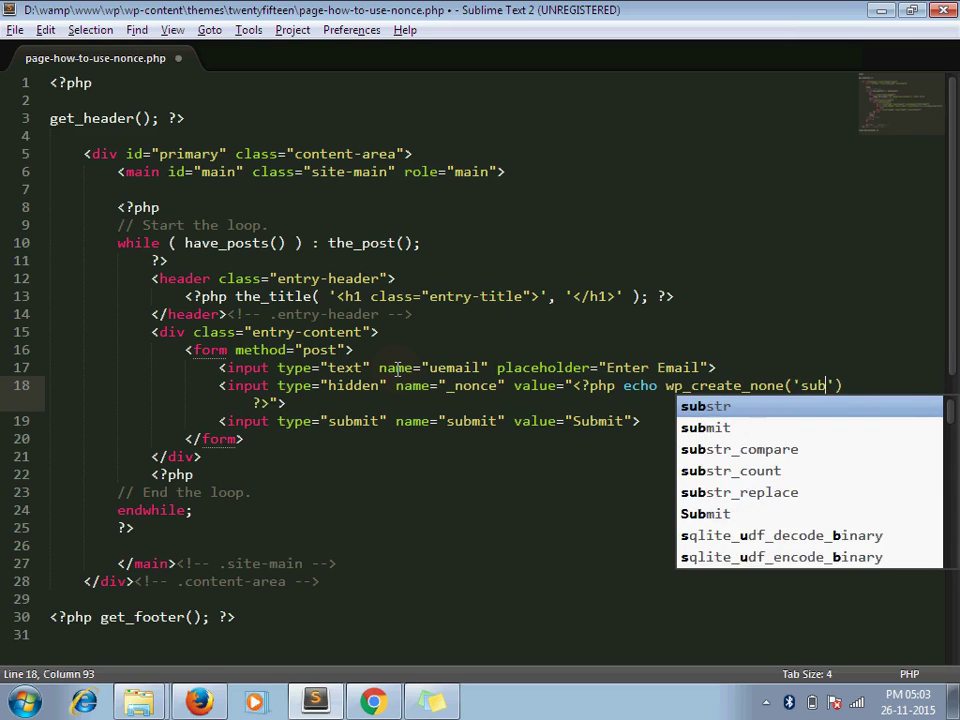
text(mit-)
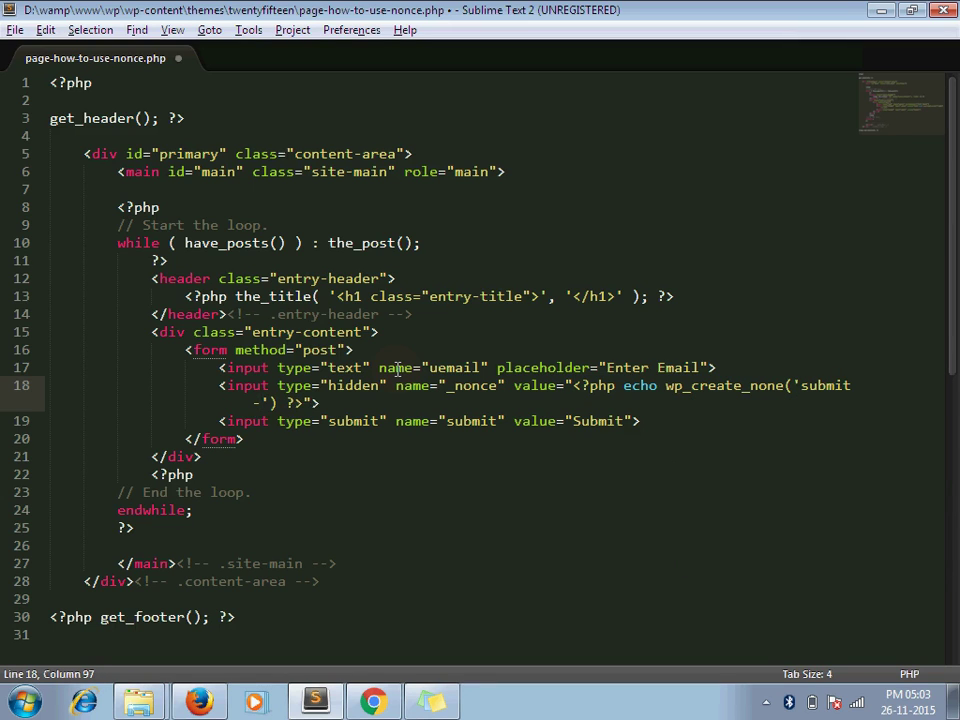
text(user)
key(ctrl+s)
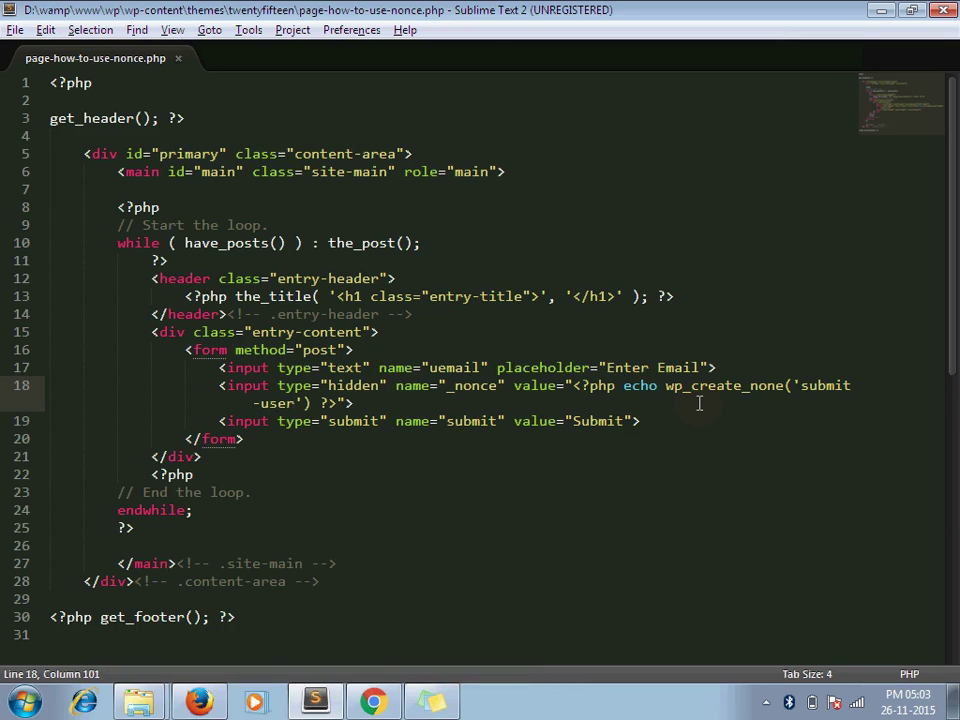
key(alt+Tab)
Reload to reveal the undefined-function error, correct the call to wp_create_nonce, and save.
key(F5)
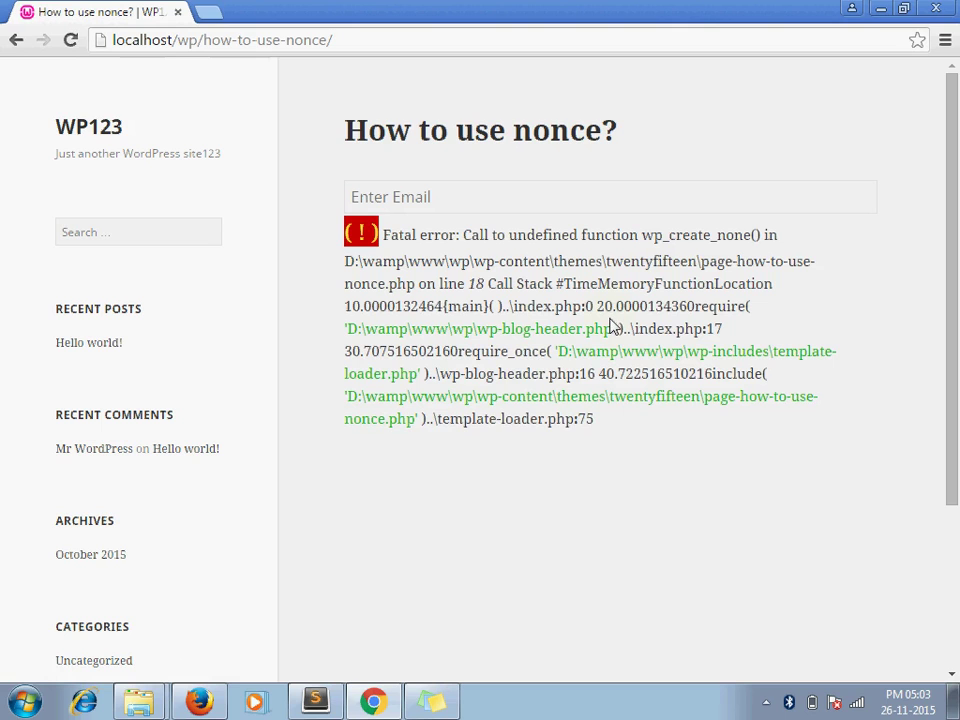
key(alt+Tab)
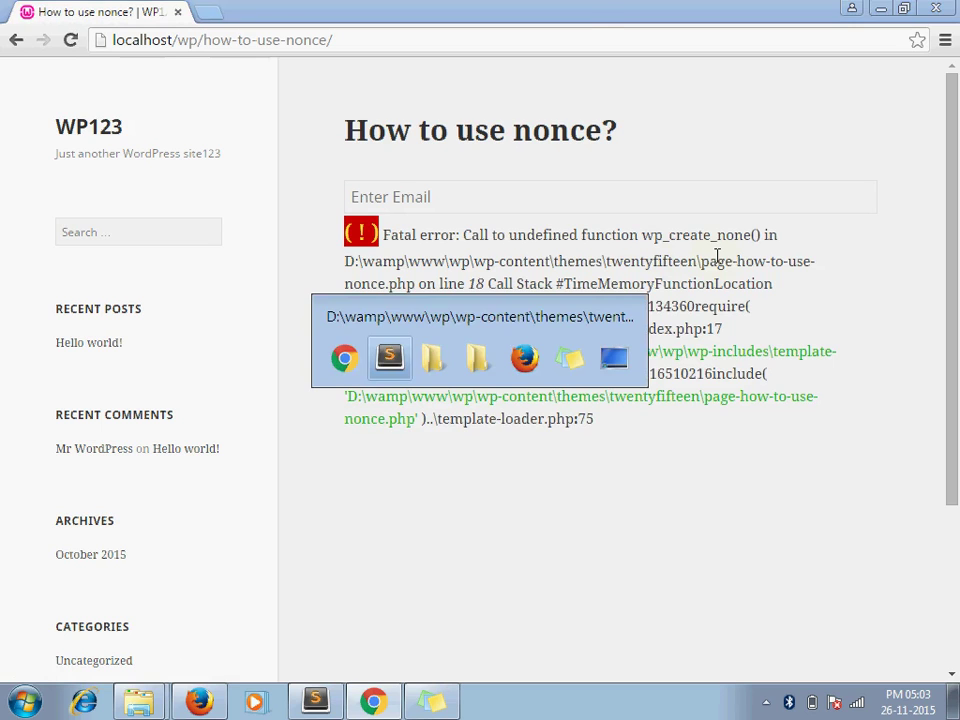
click(780, 385)
text(c)
key(ctrl+s)
Reload the form page in Chrome and open the developer tools.
key(alt+Tab)
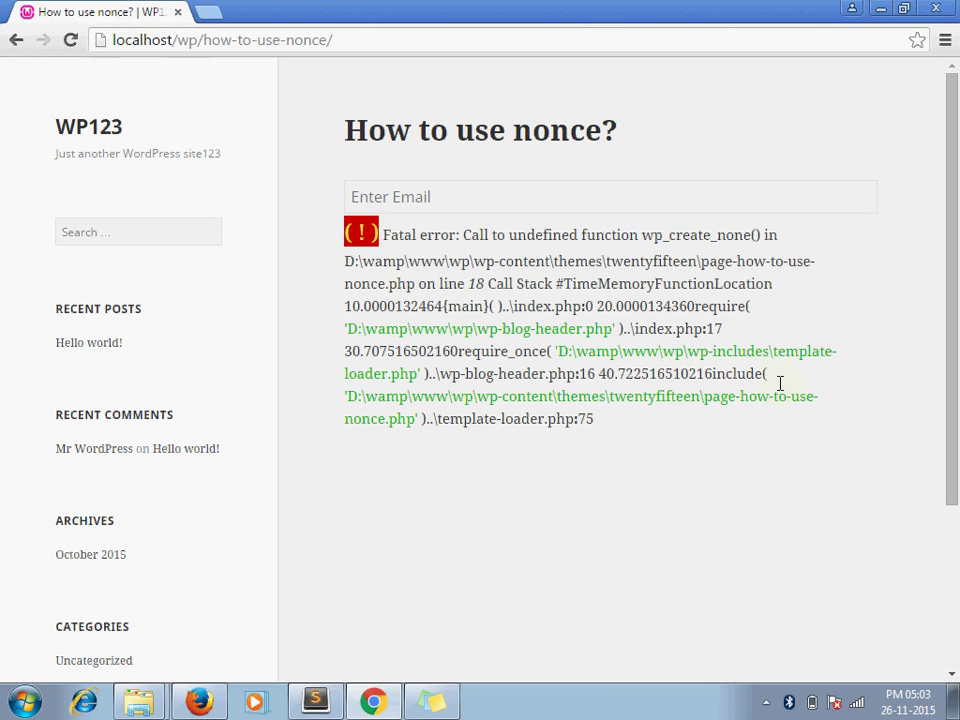
key(F5)
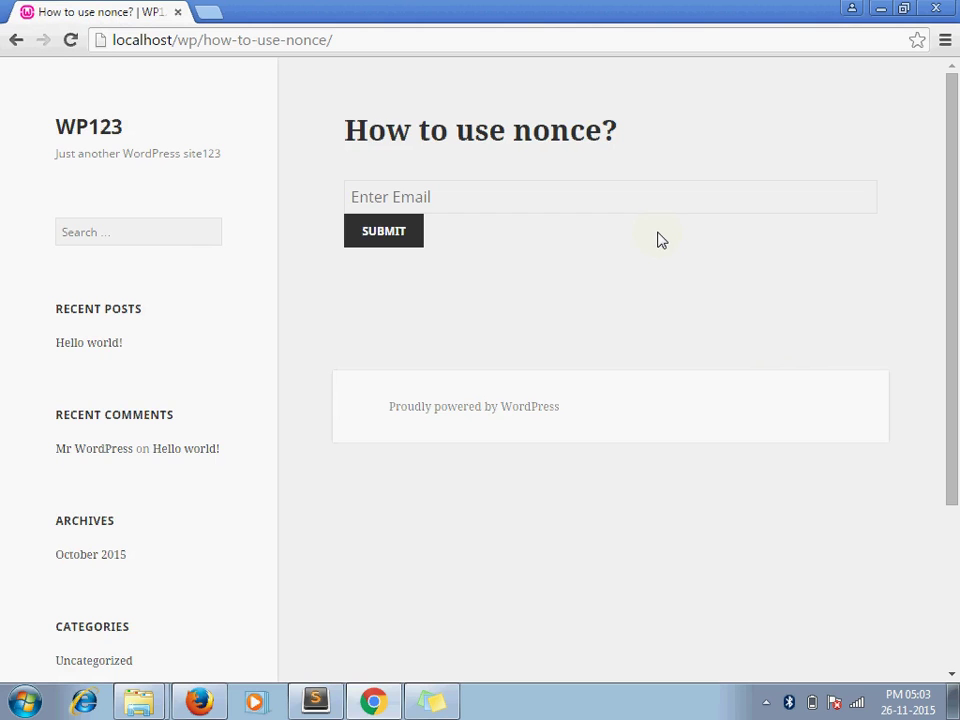
key(F12)
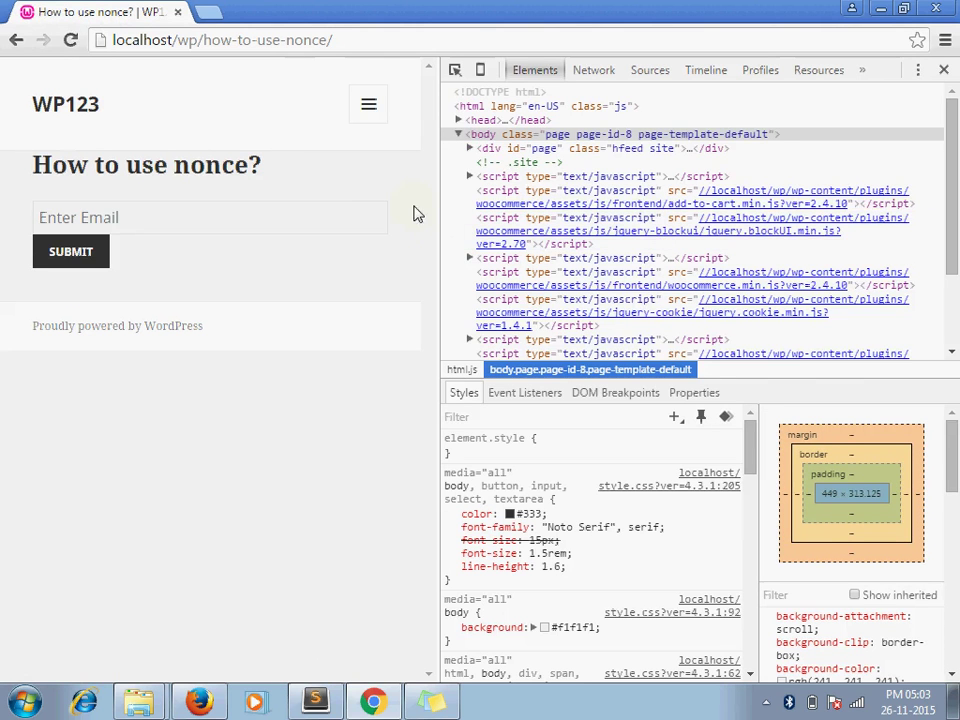
Inspect the Email field's markup, locate the hidden _nonce input with its generated value, then close DevTools.
click(455, 71)
click(277, 220)
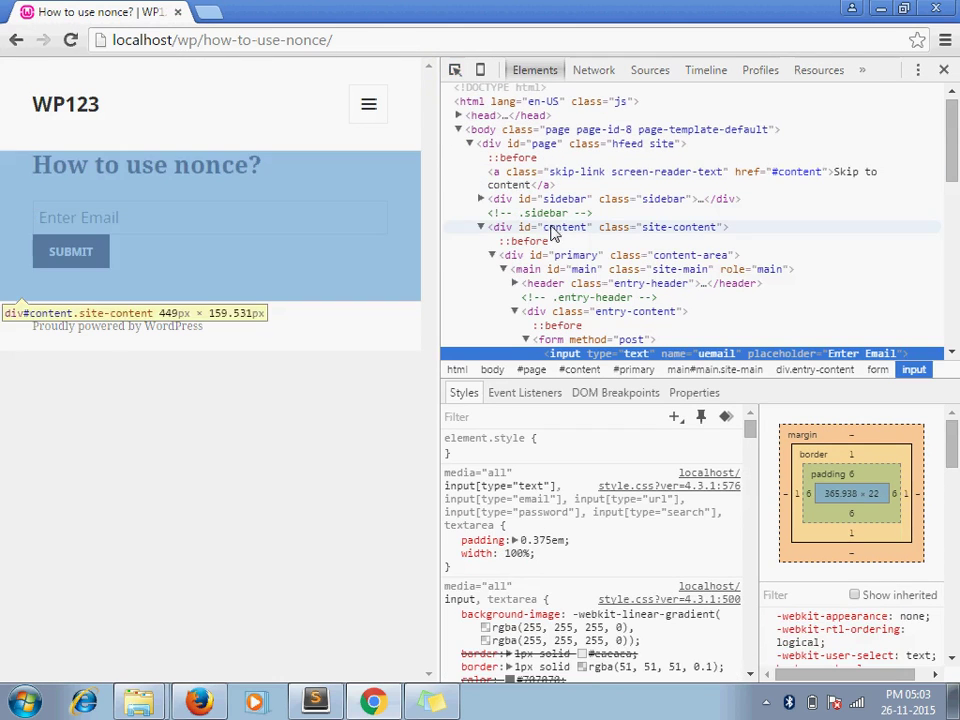
scroll(953, 358, down, 2)
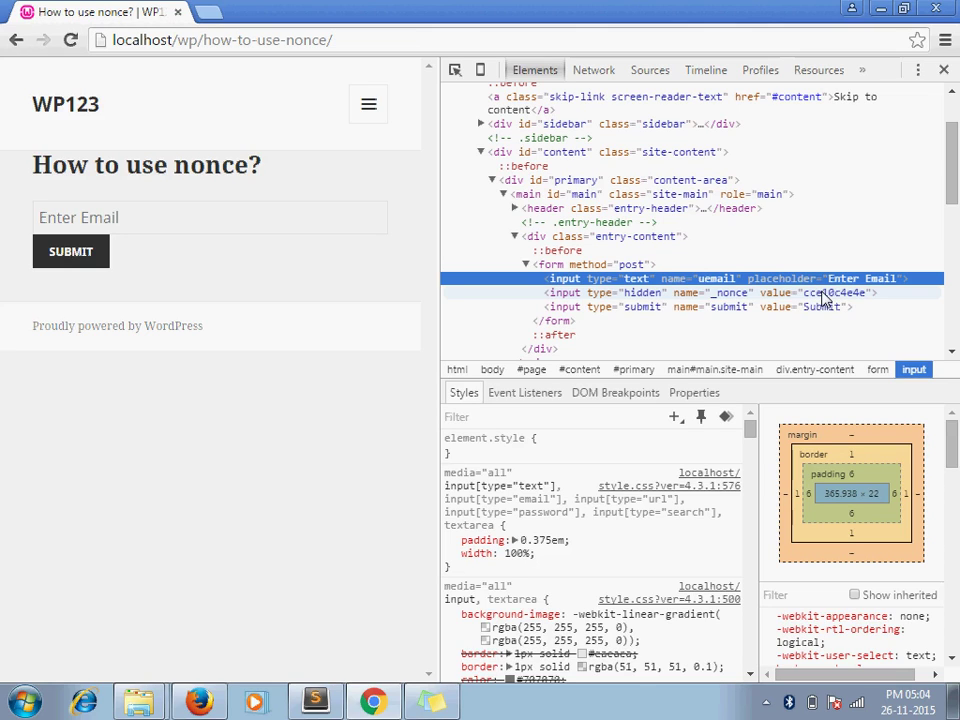
click(943, 70)
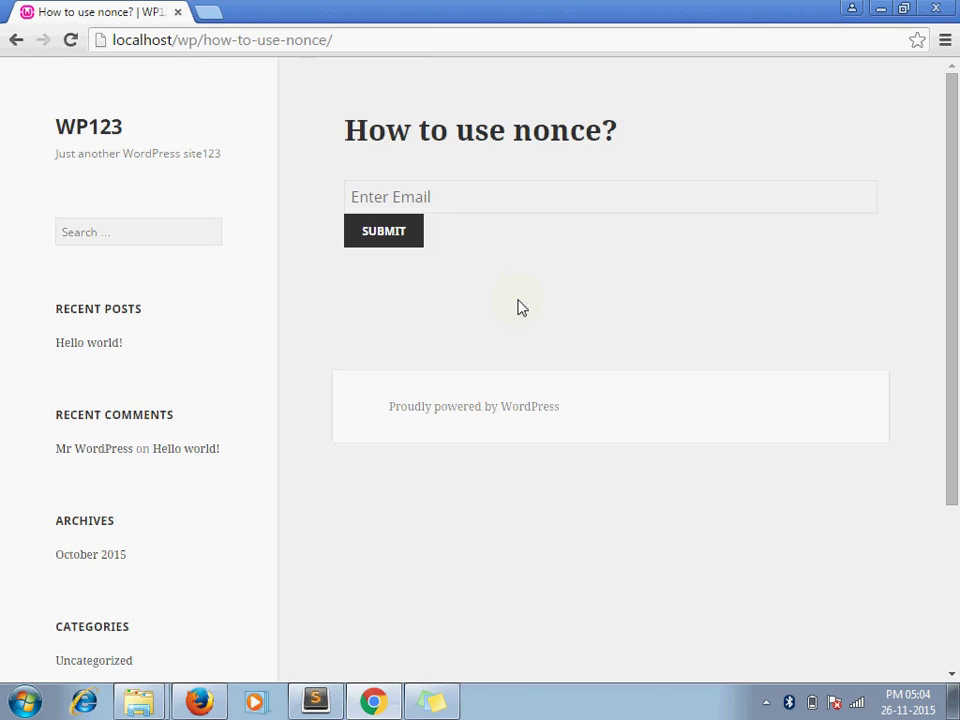
Open an if ( isset($_POST['submit']) ) { block at the top of the template.
key(alt+Tab)
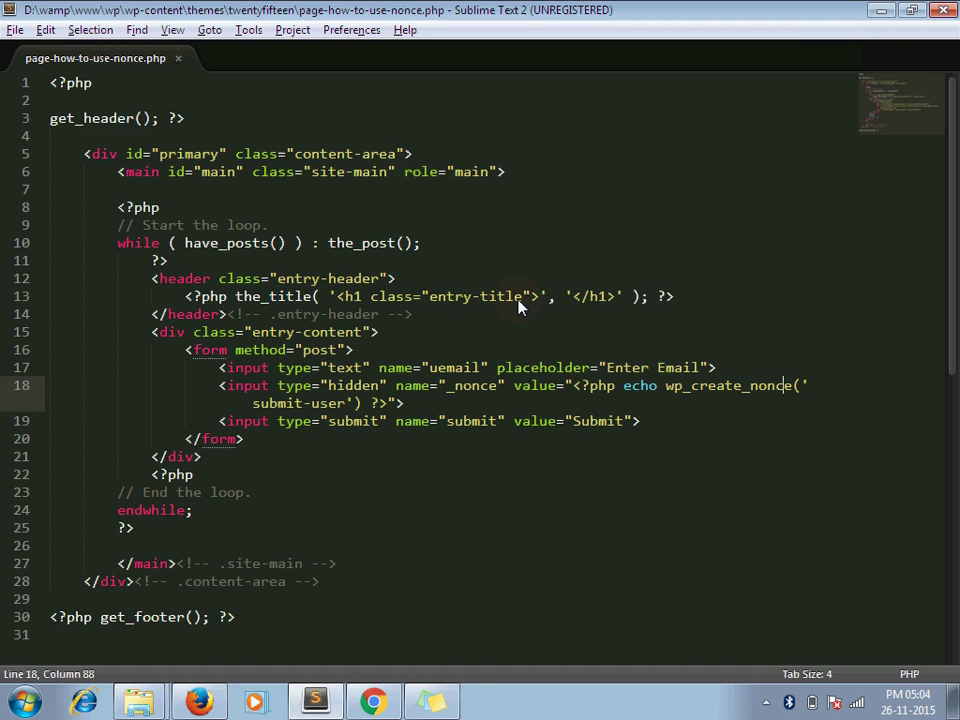
key(ctrl+Home)
key(Down)
key(Return)
key(Up)
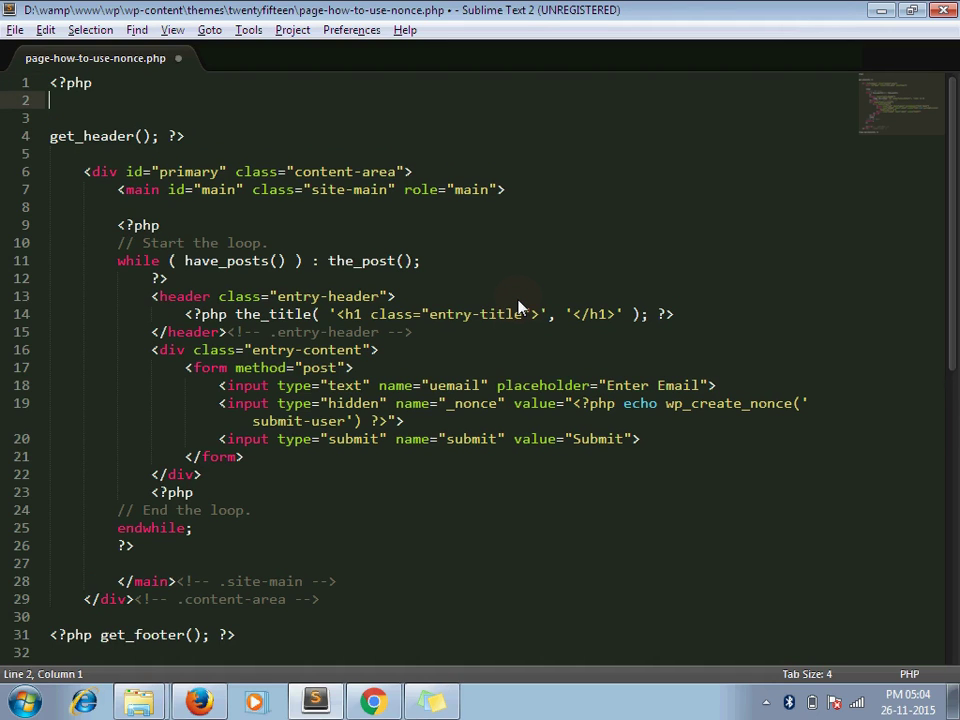
text(if ()
key(Left)
text(is)
key(Tab)
text($_)
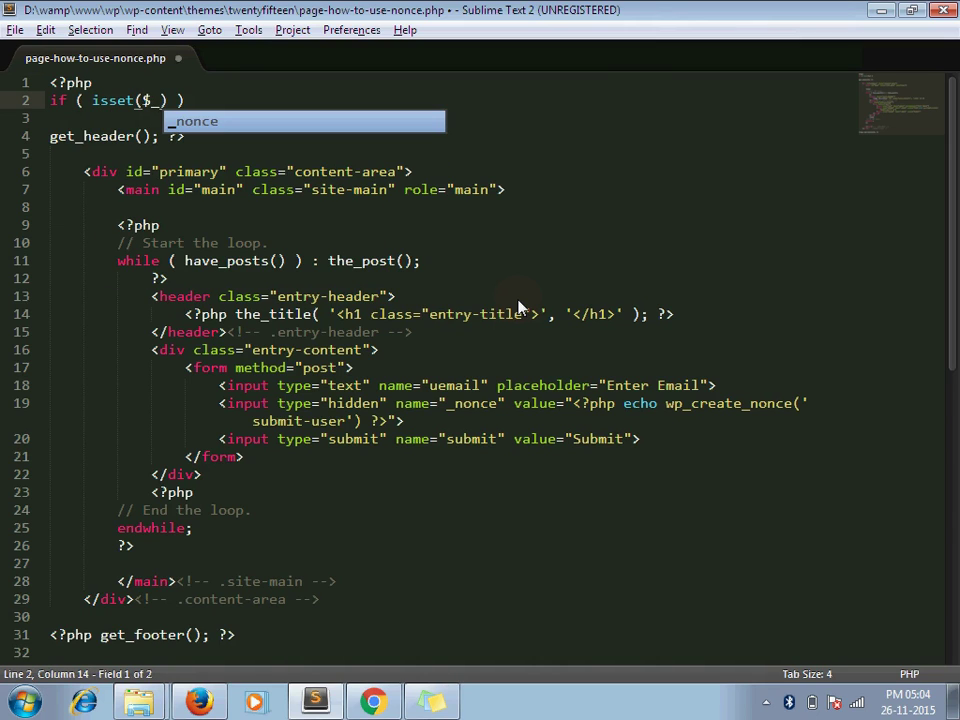
text(POST['subm)
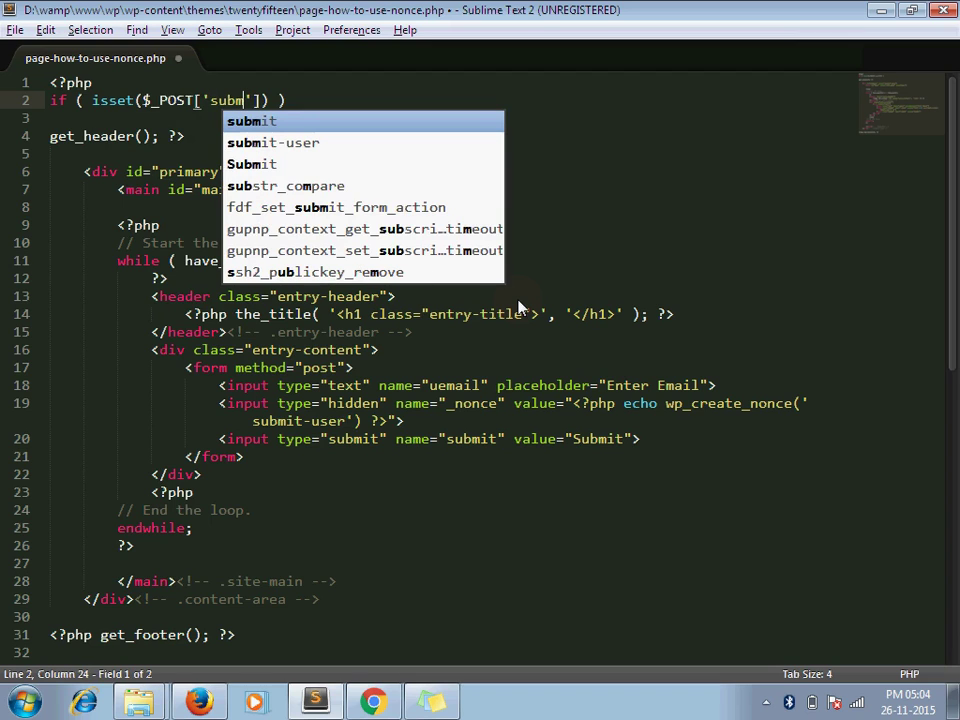
text(it)
key(End)
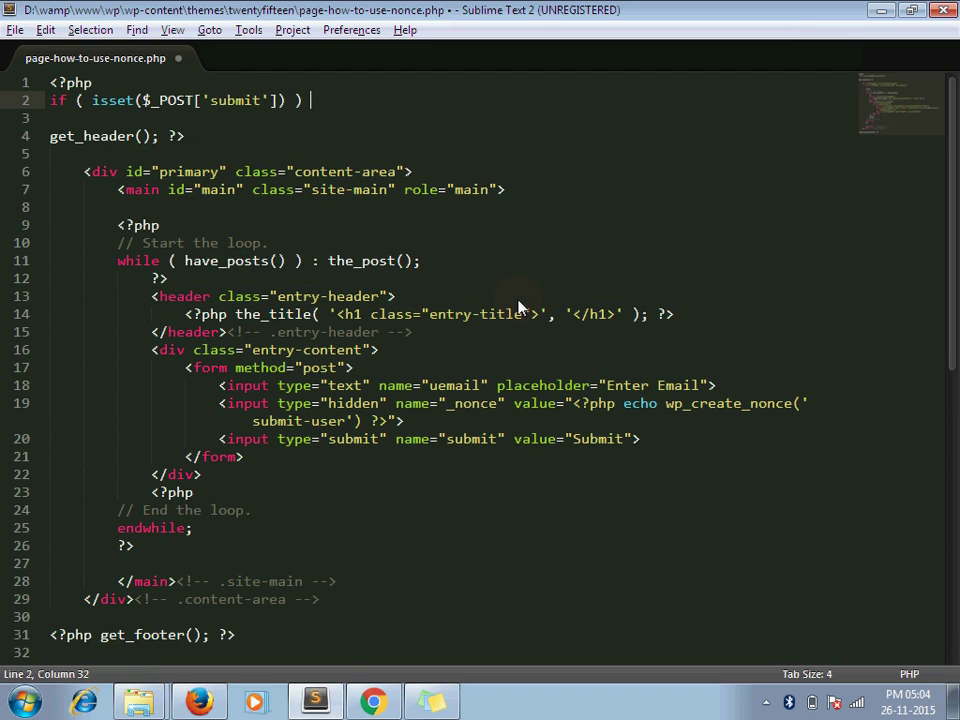
text({)
key(Return)
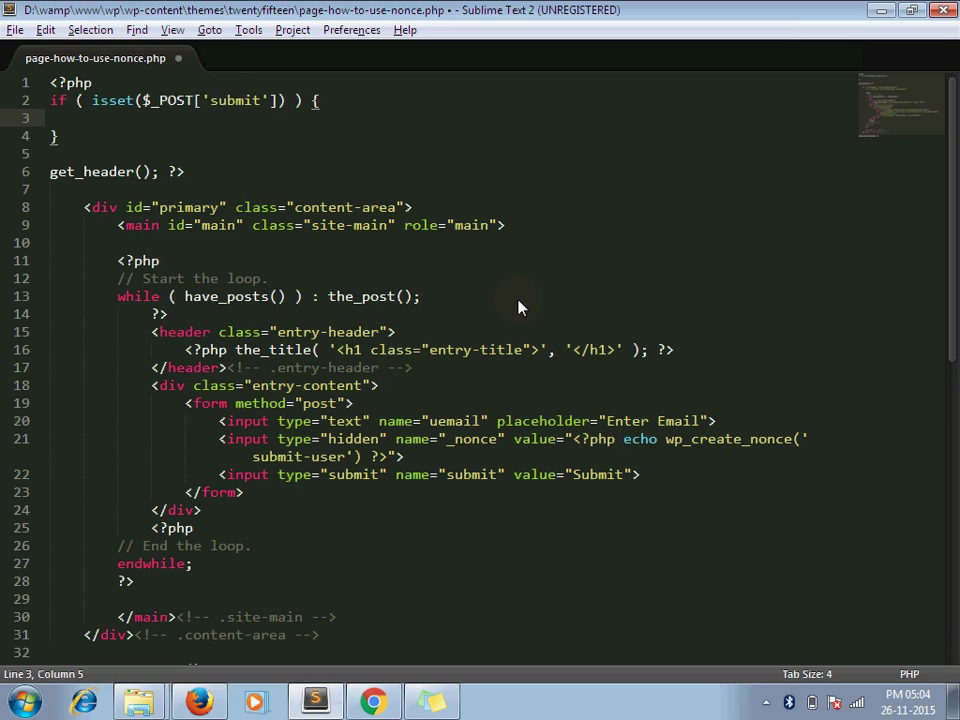
Begin the inner condition if ( wp_verify_nonce($_POST[' inside the block.
text(if ()
text( wp)
key(Left)
text(wp_)
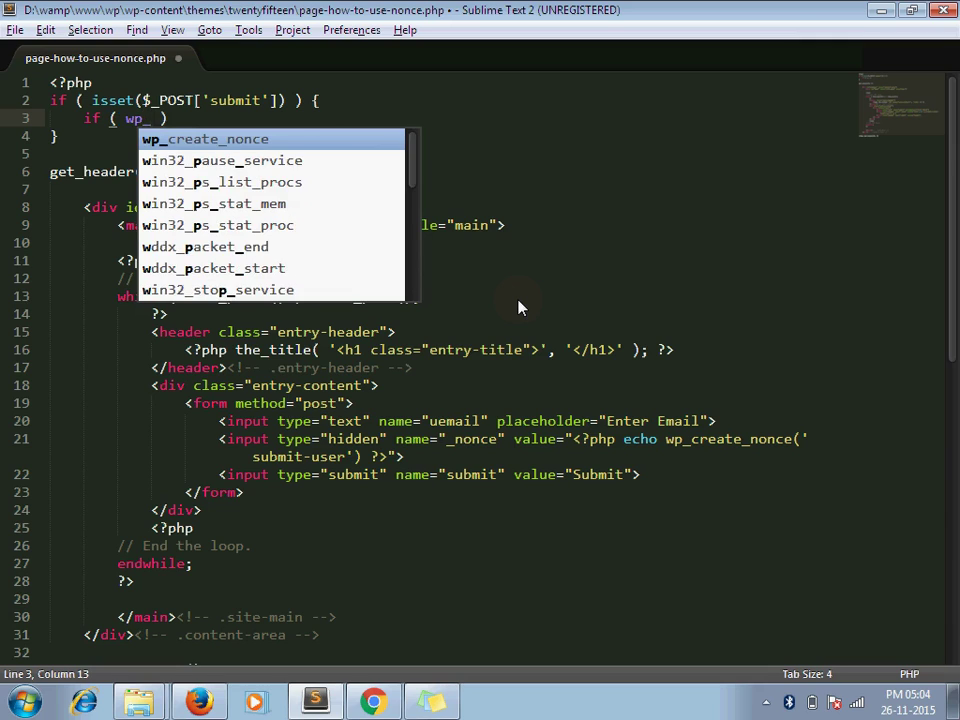
text(verify_nonce()
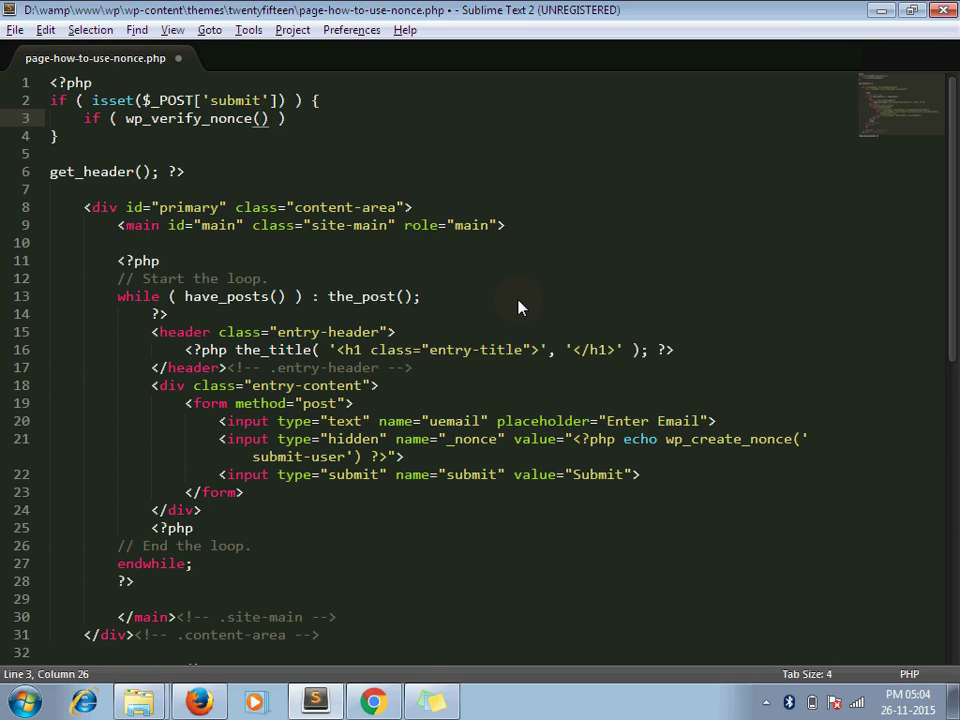
text($_POST[')
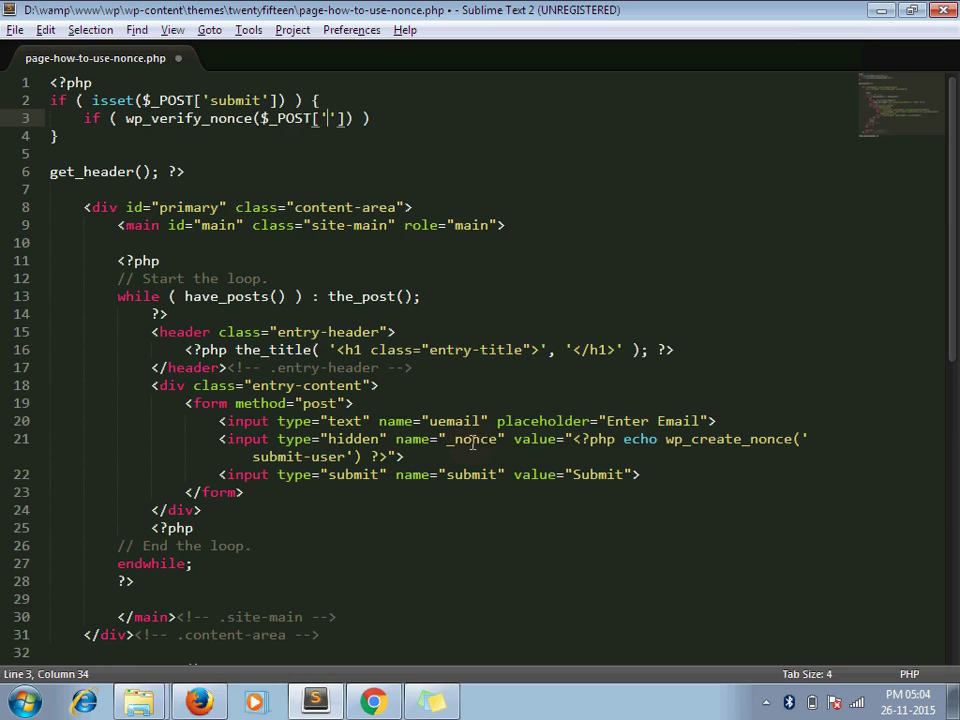
Copy _nonce from the hidden input into the $_POST key of wp_verify_nonce.
double_click(472, 441)
key(ctrl+c)
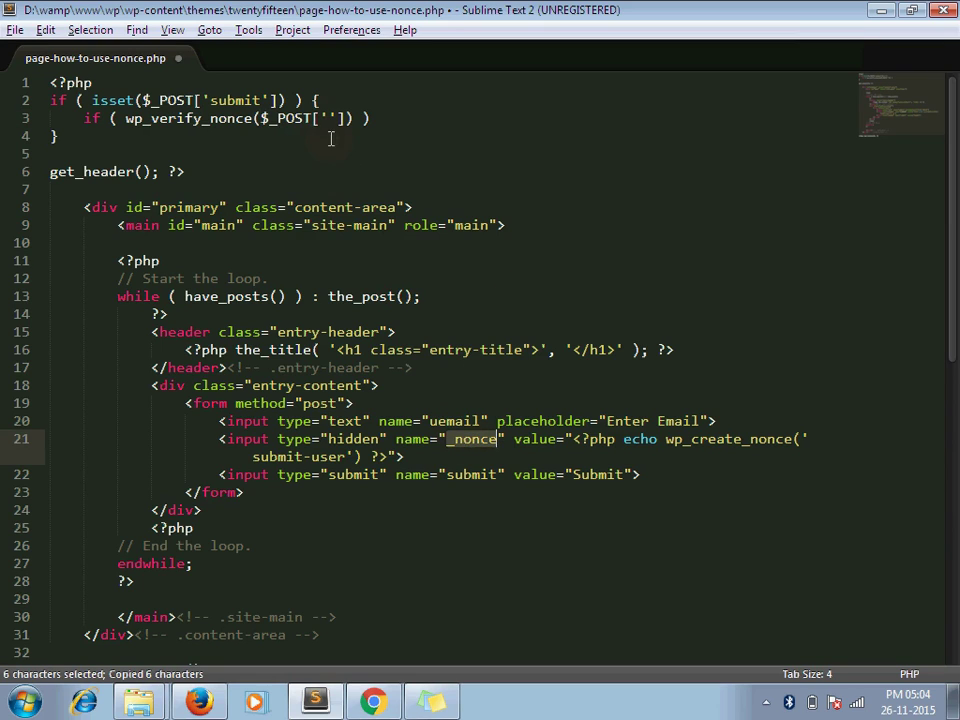
click(328, 118)
key(ctrl+v)
key(Right)
key(Right)
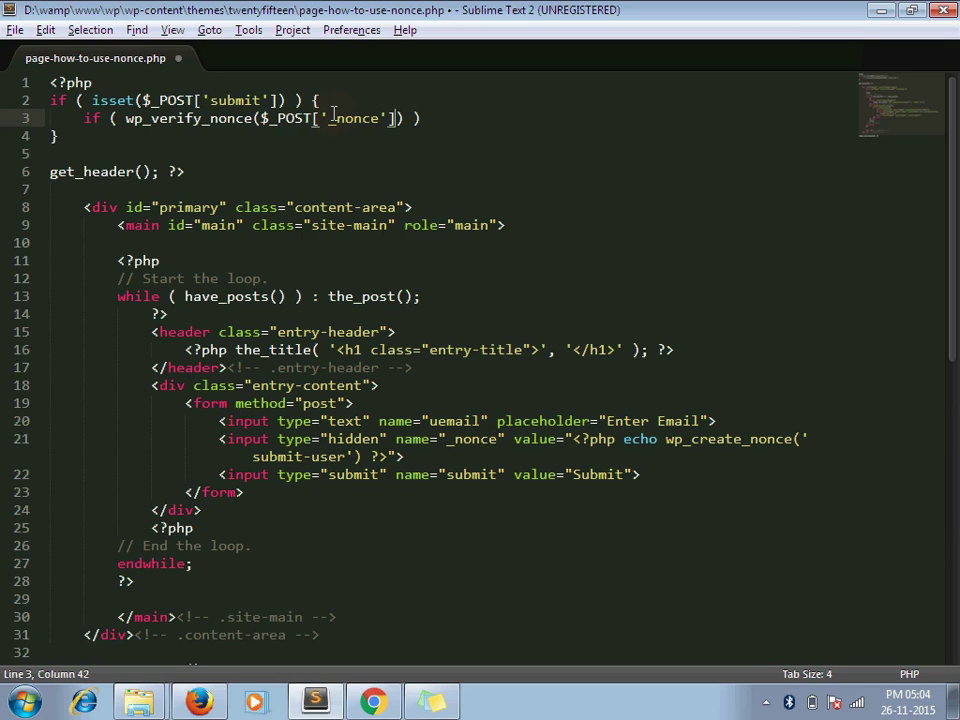
text(,)
Add 'submit-user' as the second argument of wp_verify_nonce.
click(255, 456)
key(shift+Right)
key(shift+Right)
key(shift+Right)
key(shift+Right)
key(shift+Right)
key(shift+Right)
key(shift+Right)
key(shift+Right)
key(shift+Right)
key(shift+Right)
key(shift+Right)
key(ctrl+c)
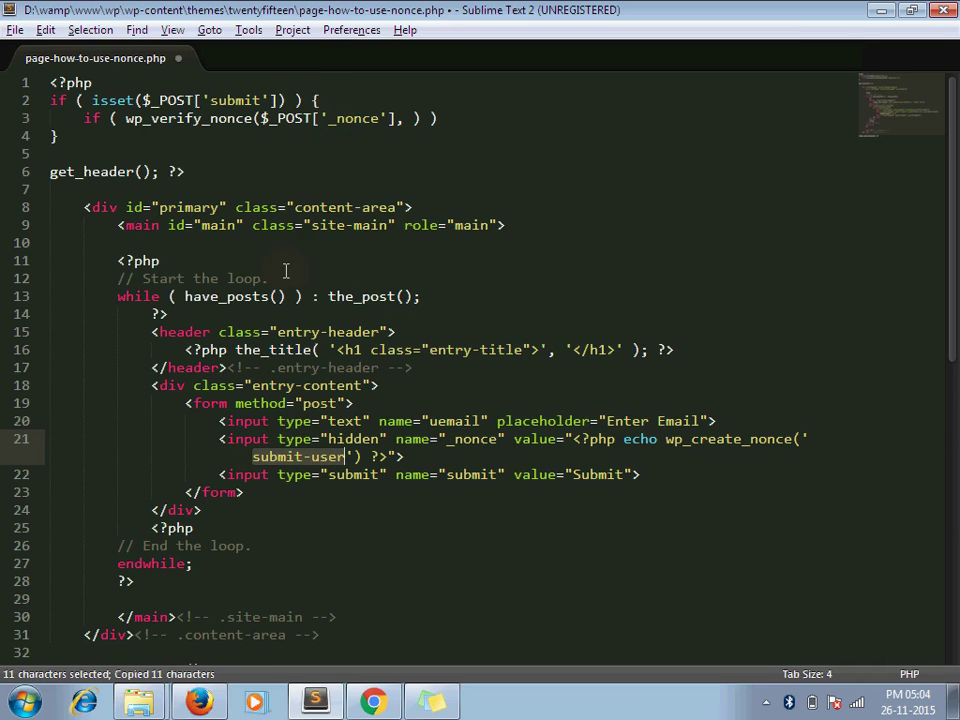
click(412, 119)
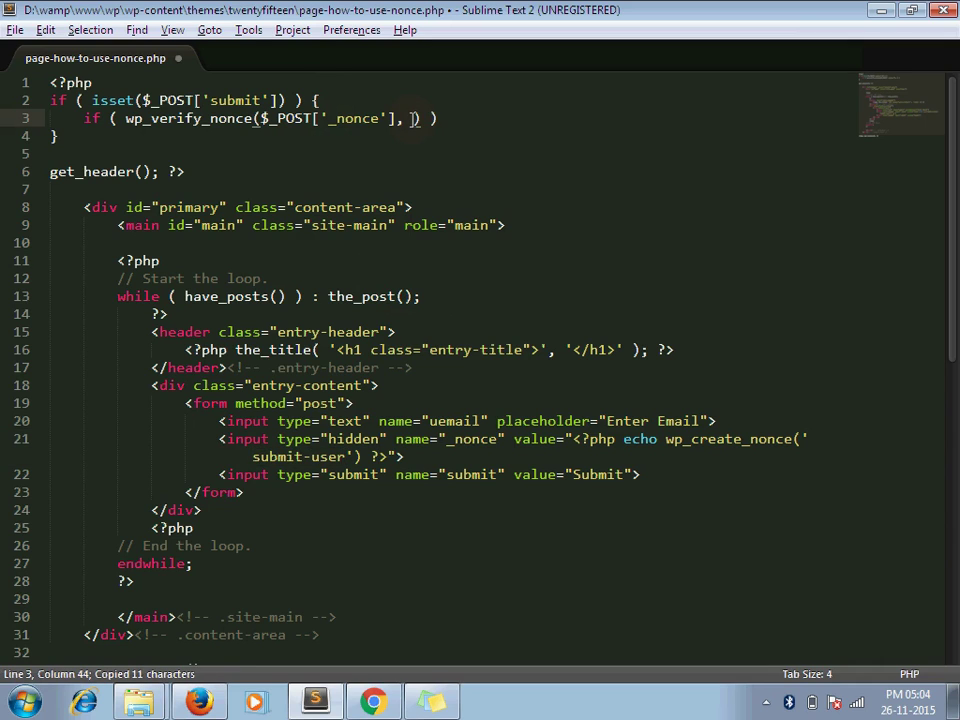
text(')
key(ctrl+v)
Open the if body with the comment //safe to submit data.
key(End)
text({)
key(Return)
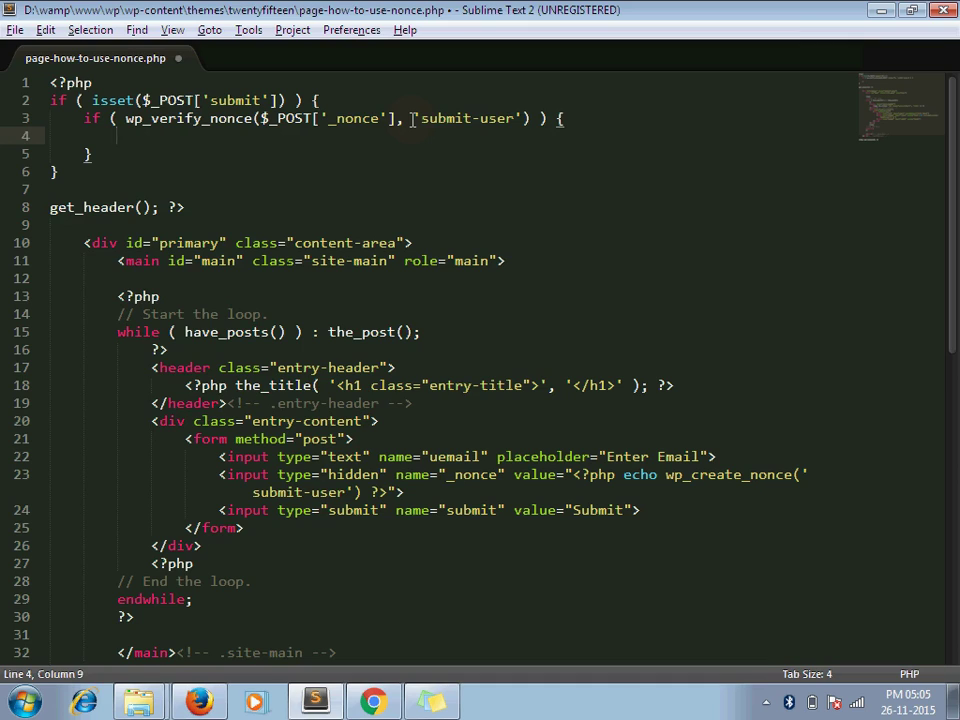
text(//safe to submit data)
key(Down)
Add an else branch calling die('security check!'); and save the template.
text(else {)
key(Return)
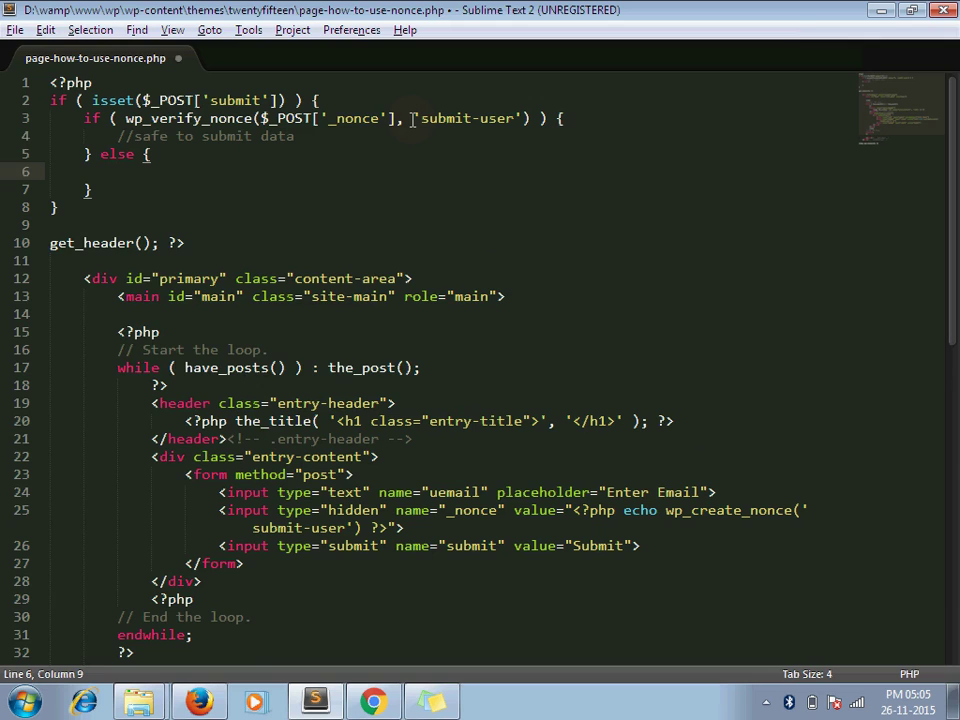
text(die)
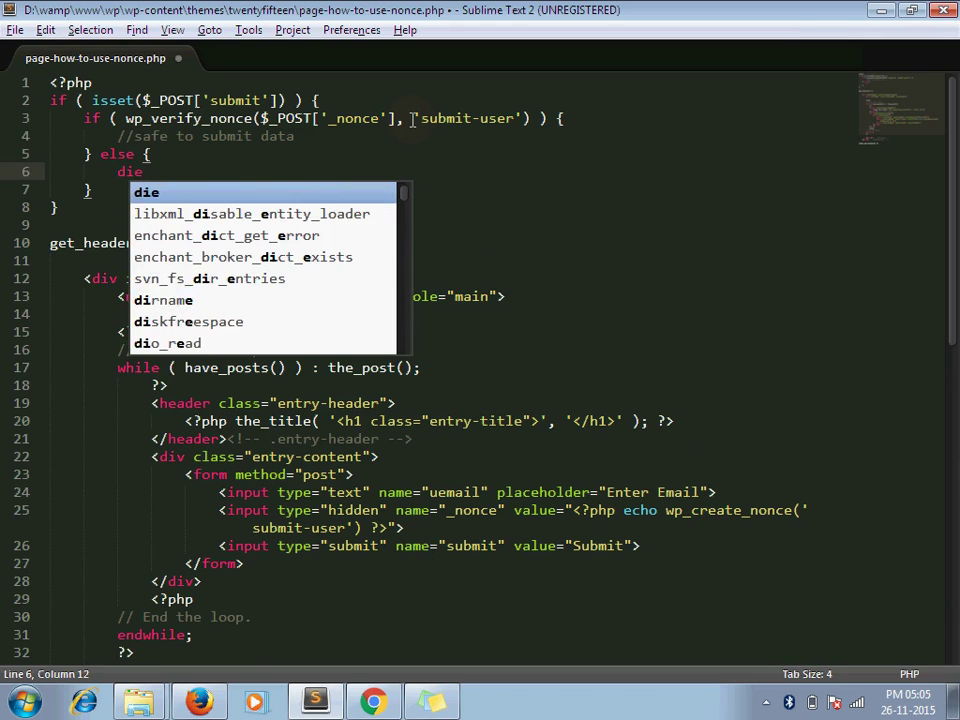
text(('security )
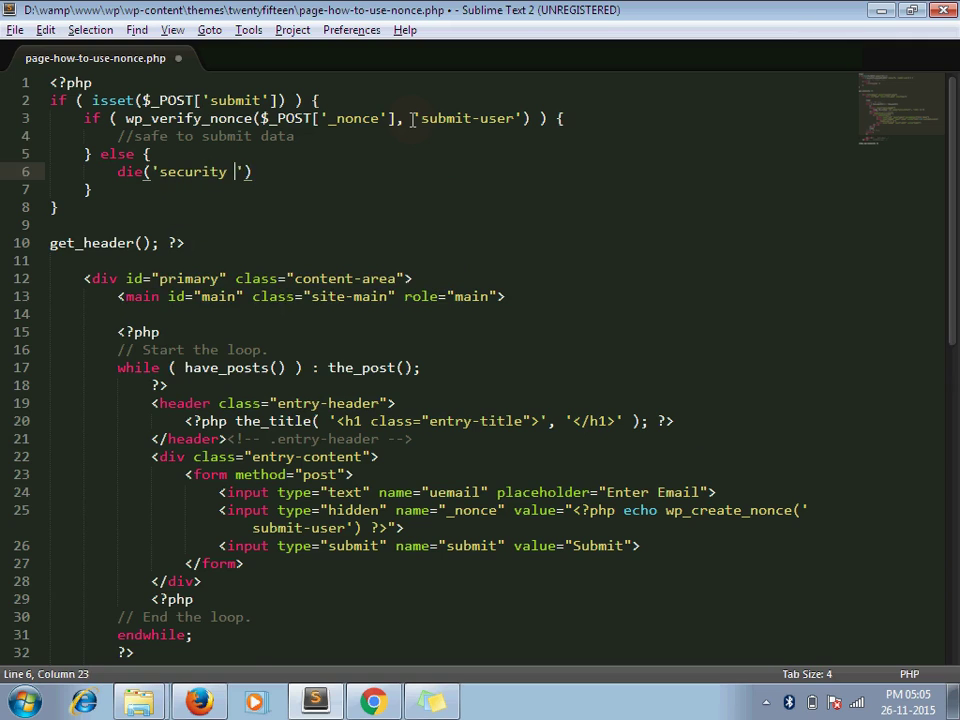
text(check!)
key(End)
text(;)
key(ctrl+s)
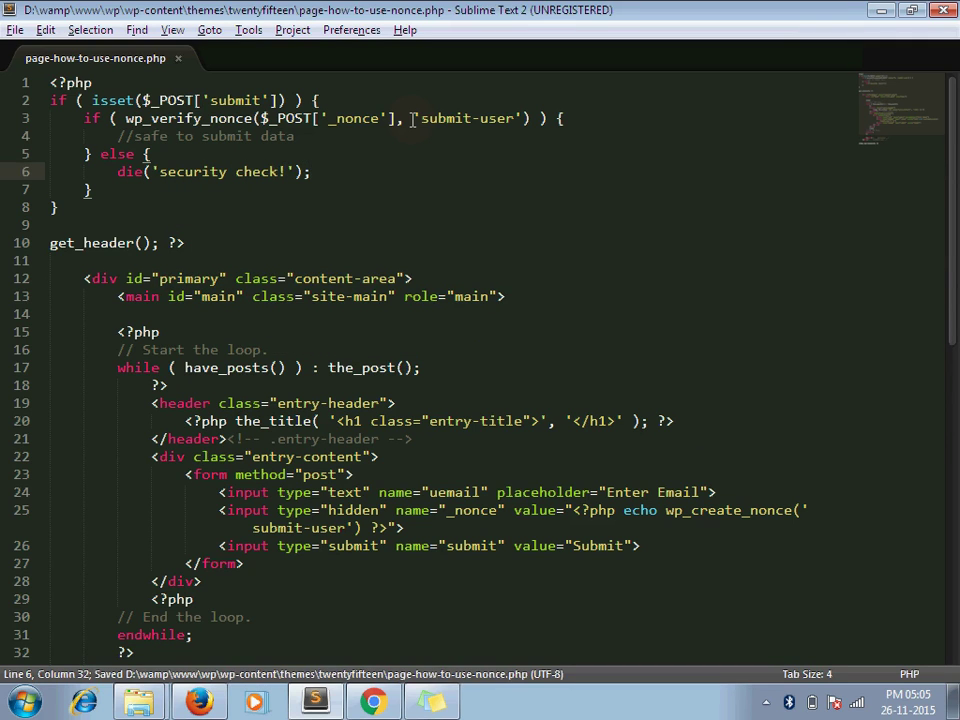
key(alt+Tab)
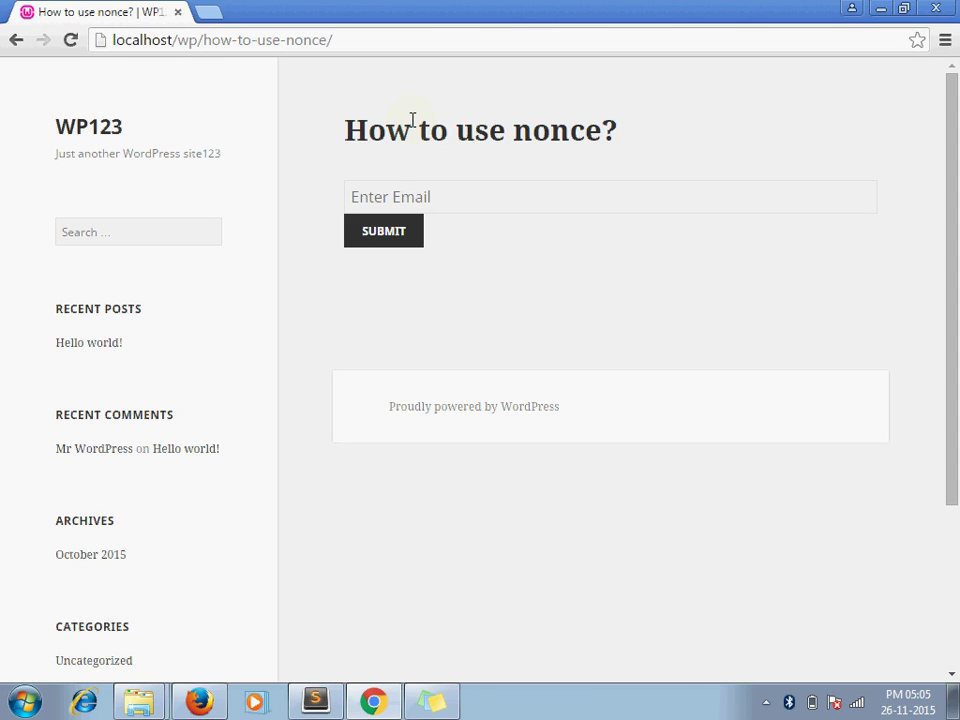
Reload the How to use nonce? page and submit its email form.
key(F5)
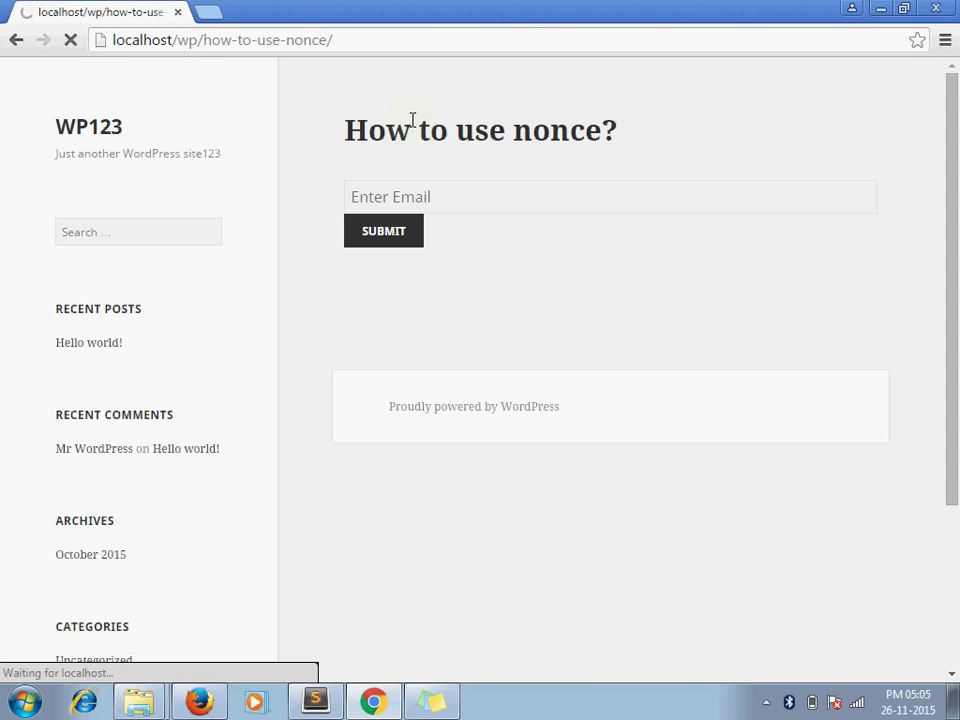
key(alt+Tab)
key(alt+Tab)
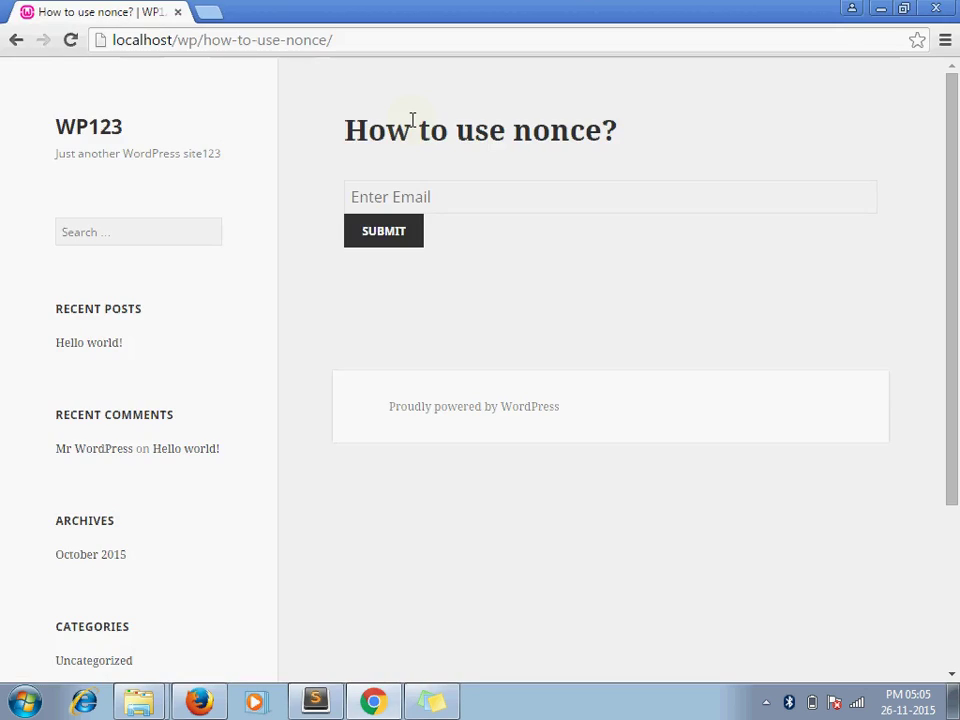
key(alt+Tab)
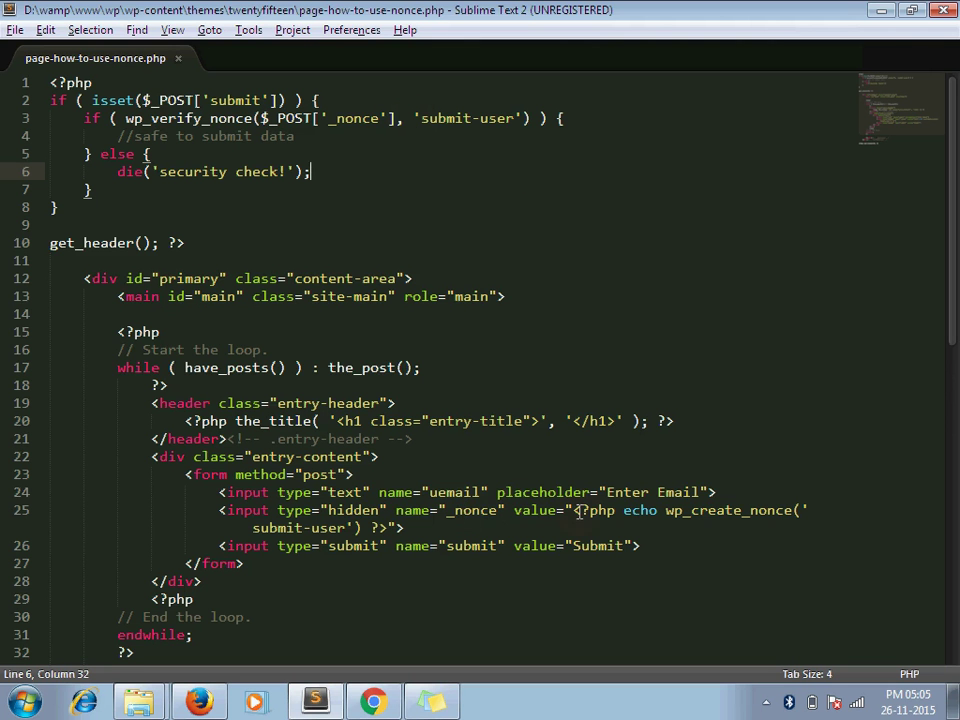
key(alt+Tab)
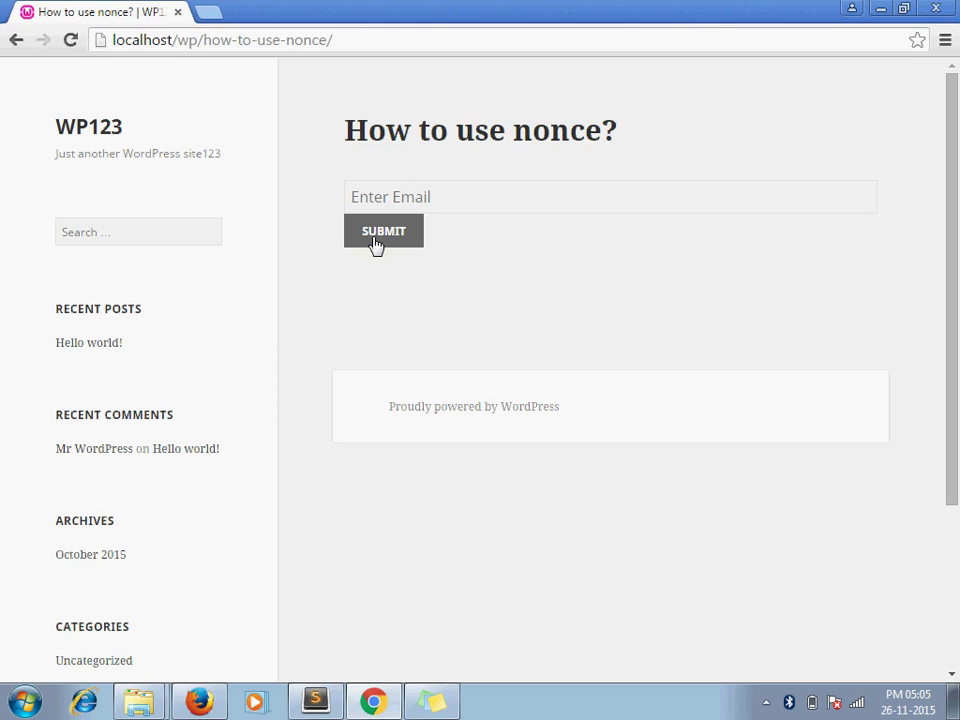
click(377, 243)
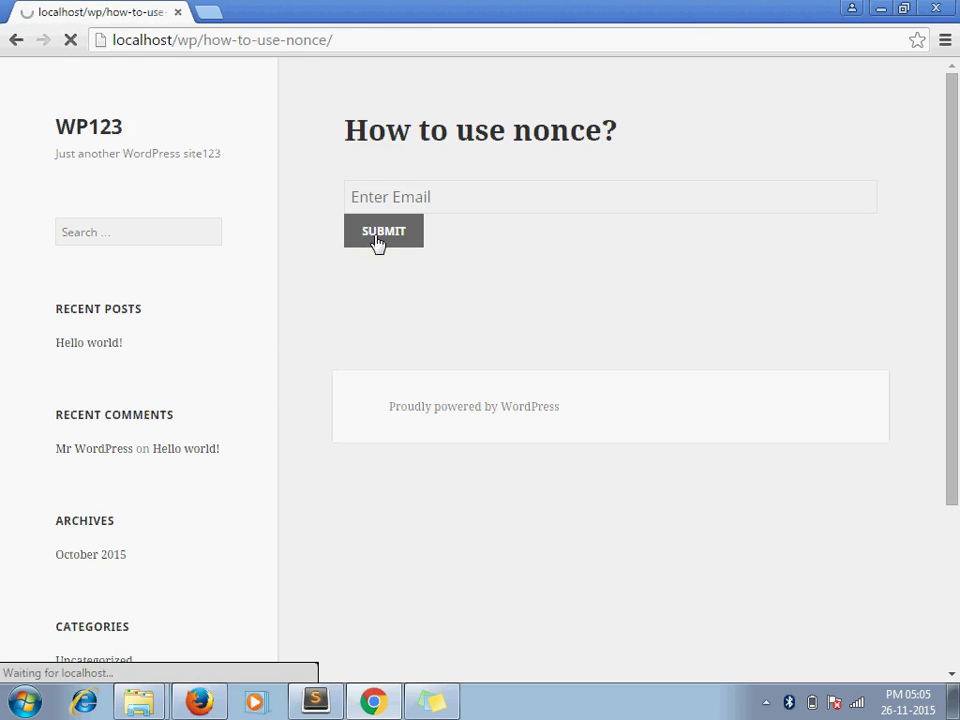
key(alt+Tab)
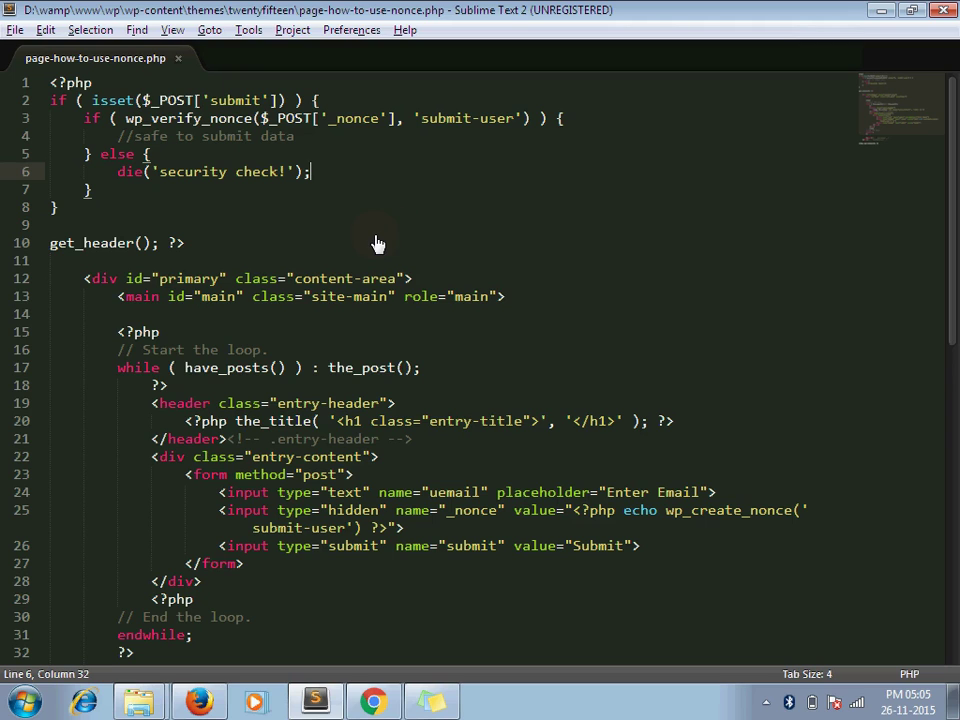
click(516, 118)
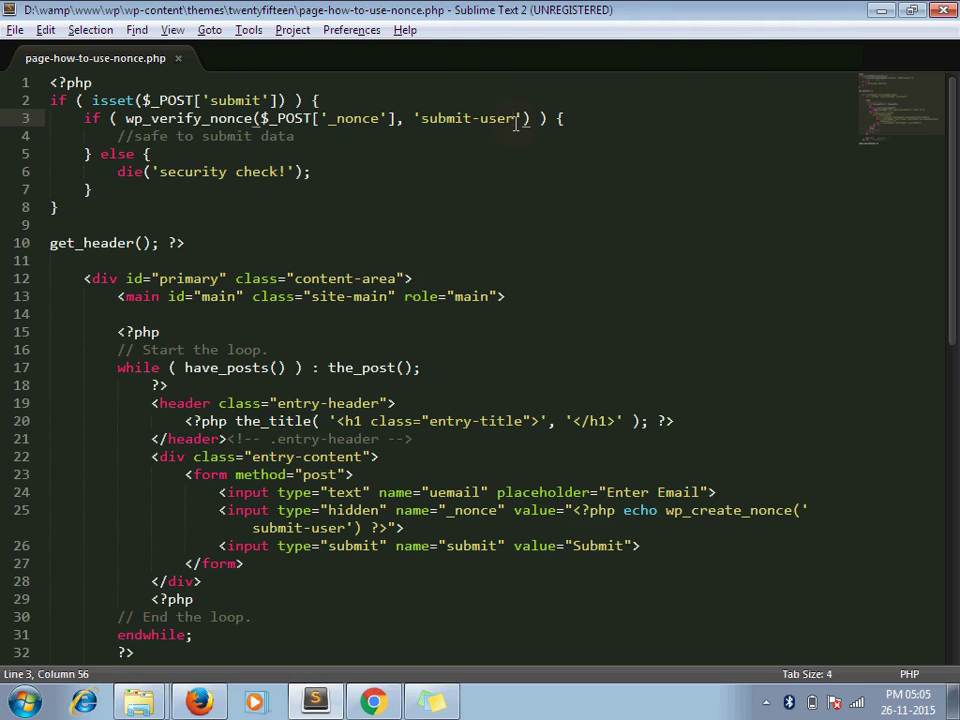
text(1)
key(ctrl+s)
key(alt+Tab)
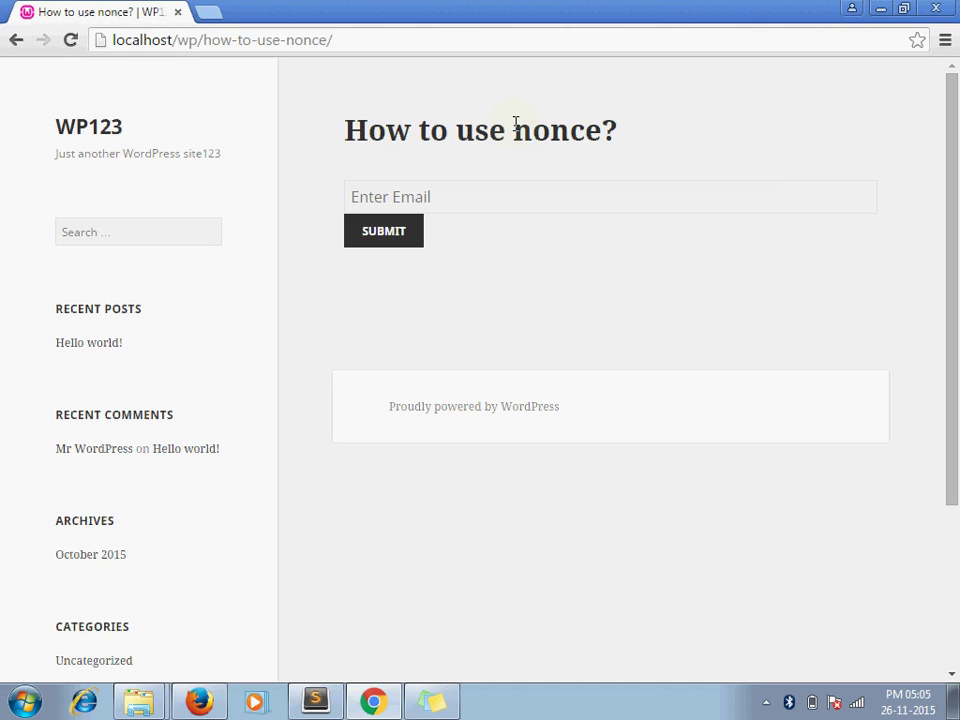
key(F5)
key(ctrl+l)
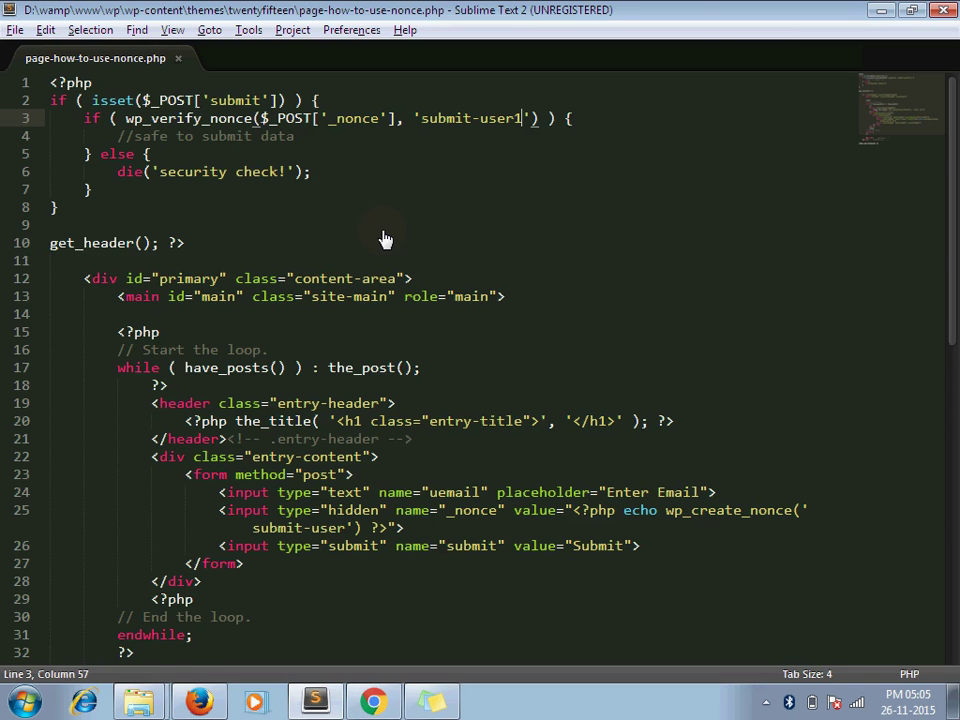
key(ctrl+z)
key(ctrl+s)
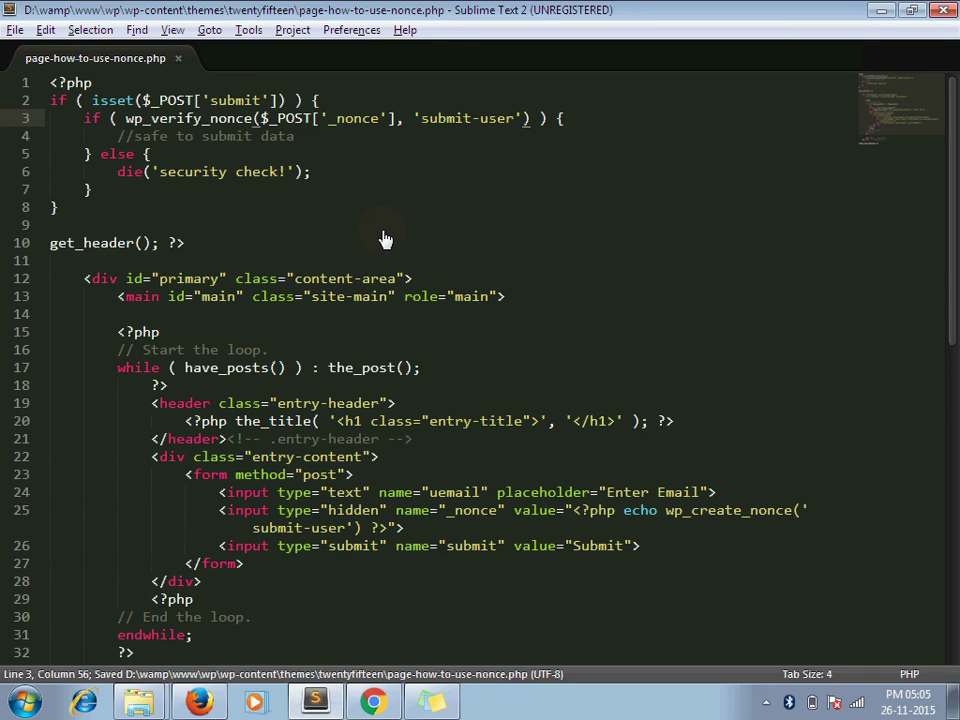